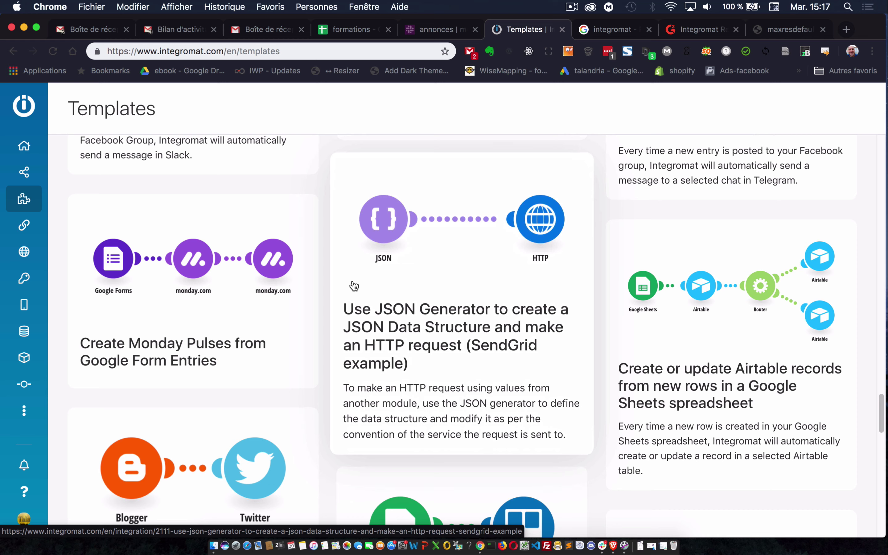
Step: Leave the templates gallery and open the Integration Weather scenario from the list of all scenarios
scroll(412, 327, up, 10)
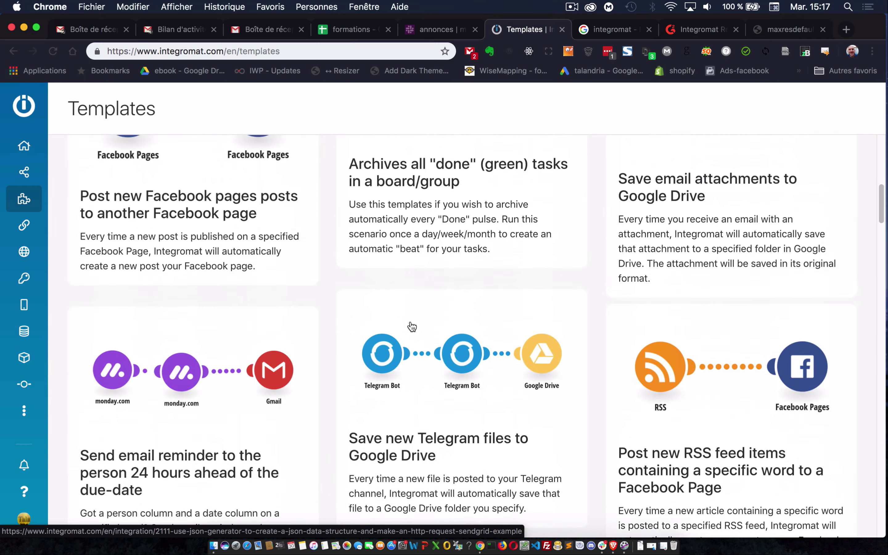
scroll(411, 327, up, 5)
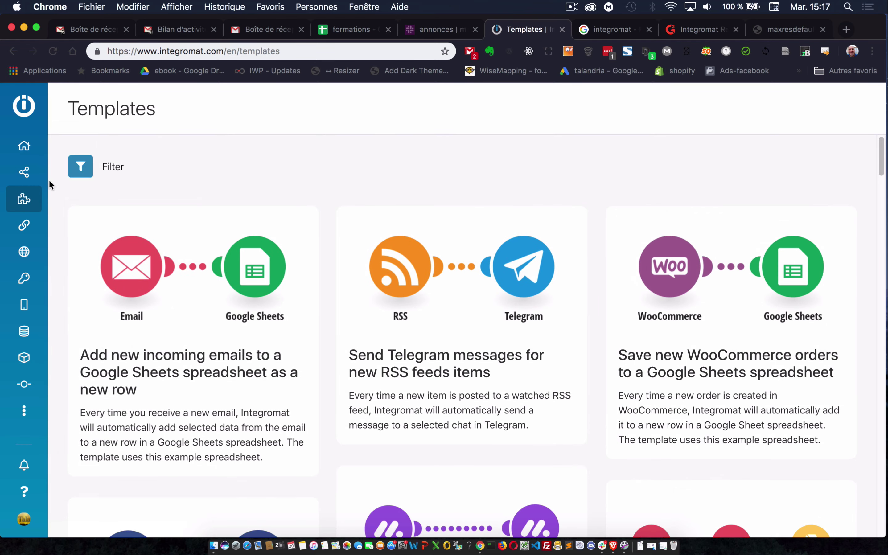
mouse_move(49, 179)
click(56, 175)
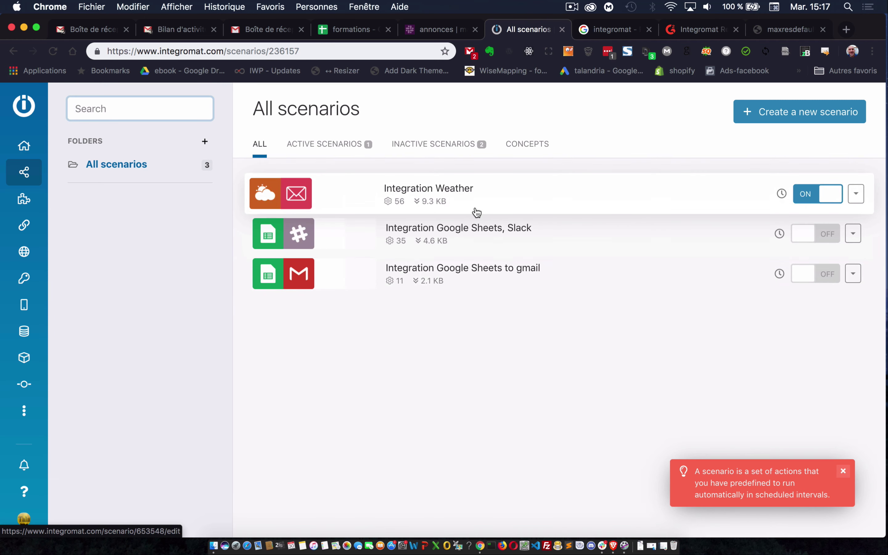
click(500, 211)
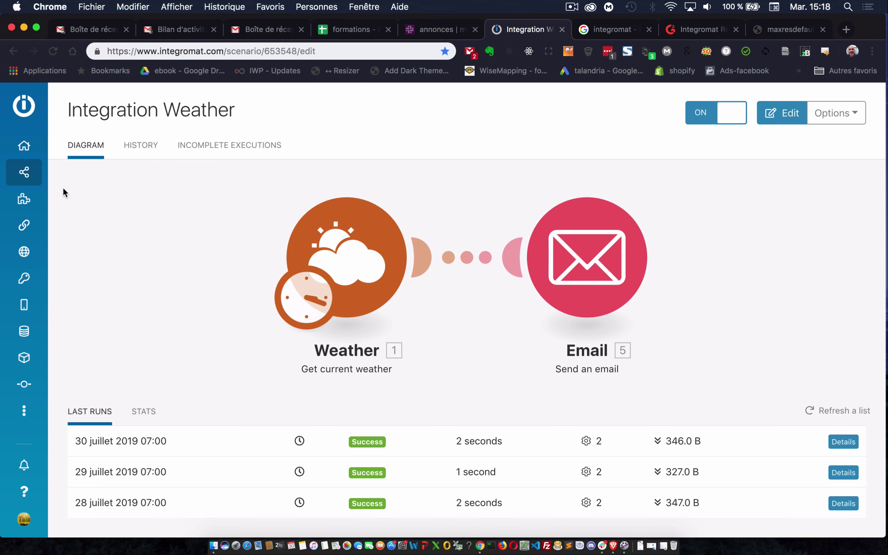
Step: Open the Integration Google Sheets to gmail scenario in the editor and play the animation of its data flow
click(52, 179)
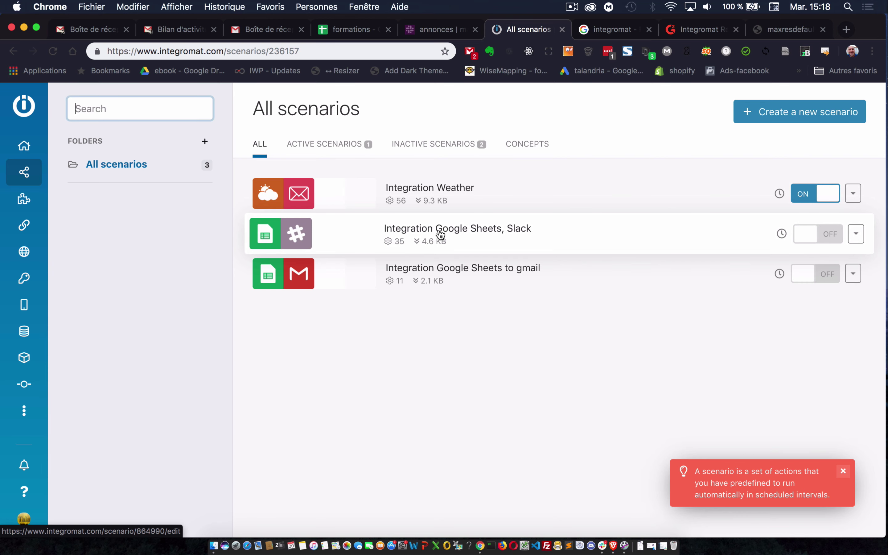
click(496, 274)
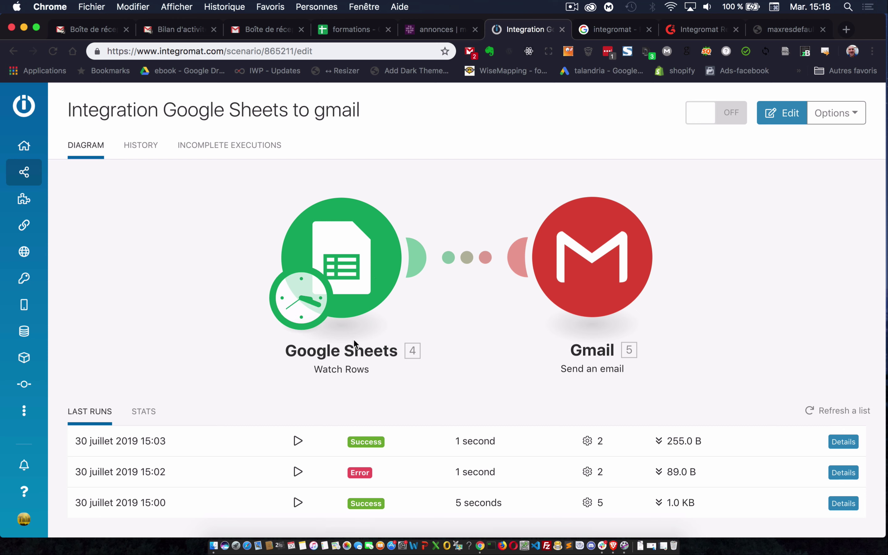
click(392, 323)
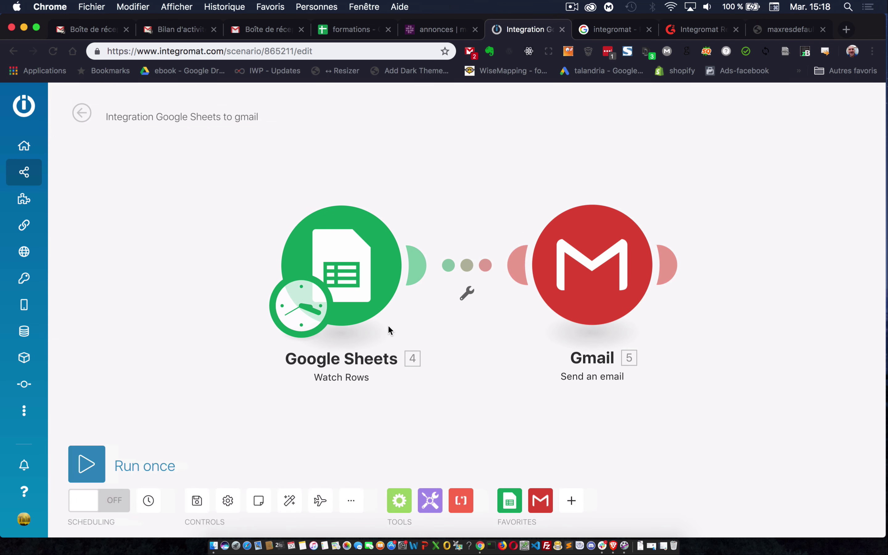
click(321, 502)
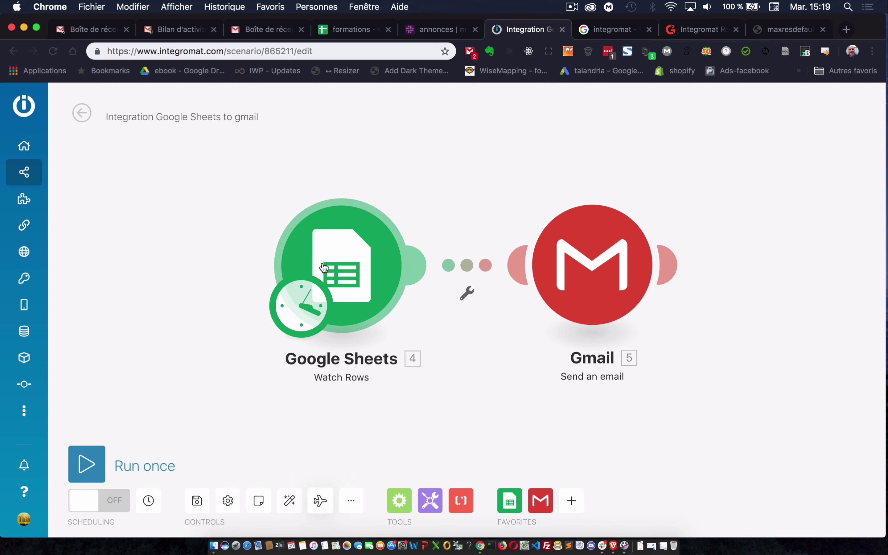
Step: Open the Google Sheets Watch Rows module's settings and choose the formations spreadsheet as its source
click(353, 260)
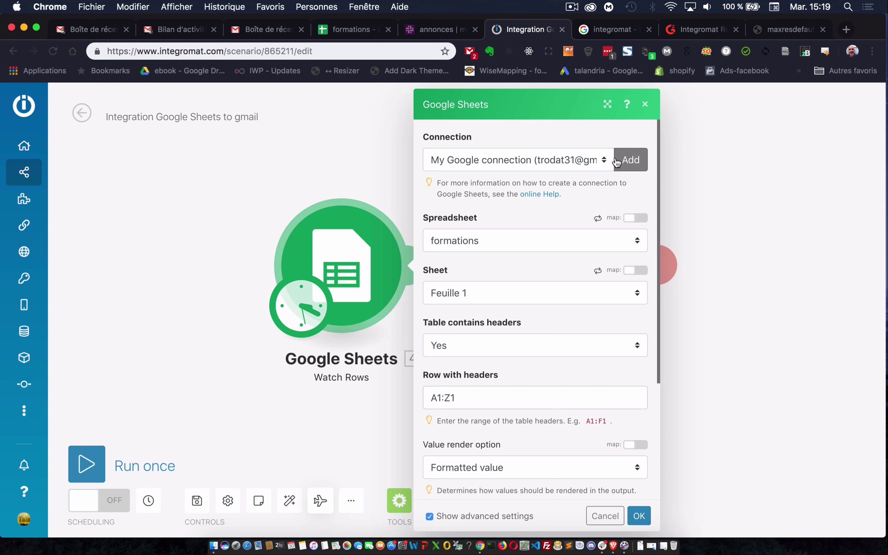
scroll(549, 260, down, 3)
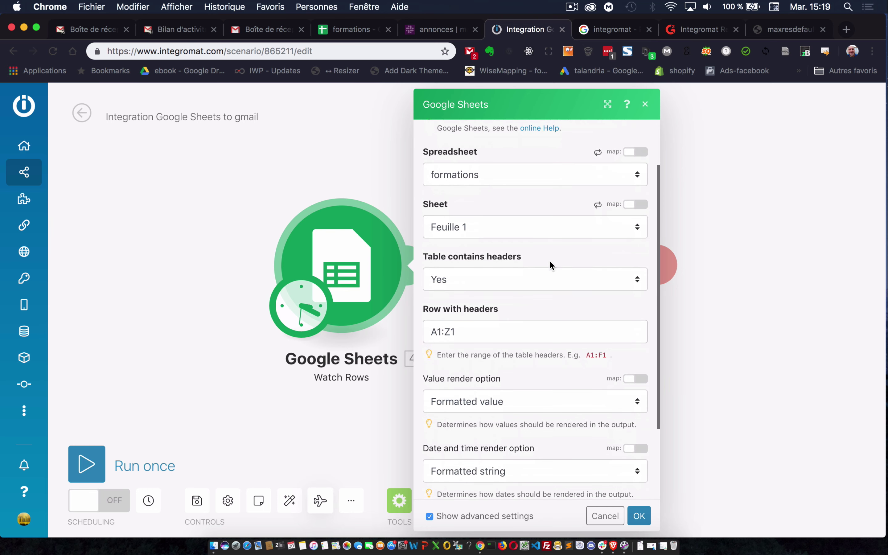
click(542, 177)
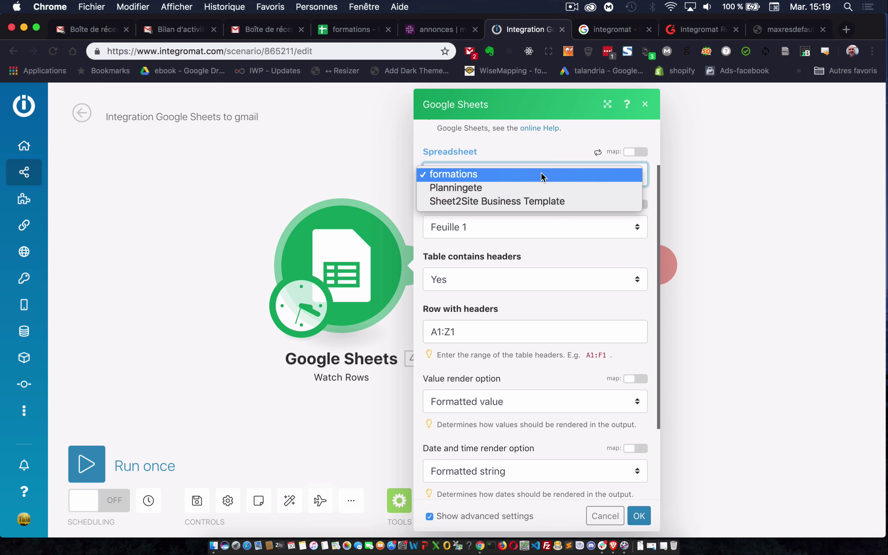
click(519, 175)
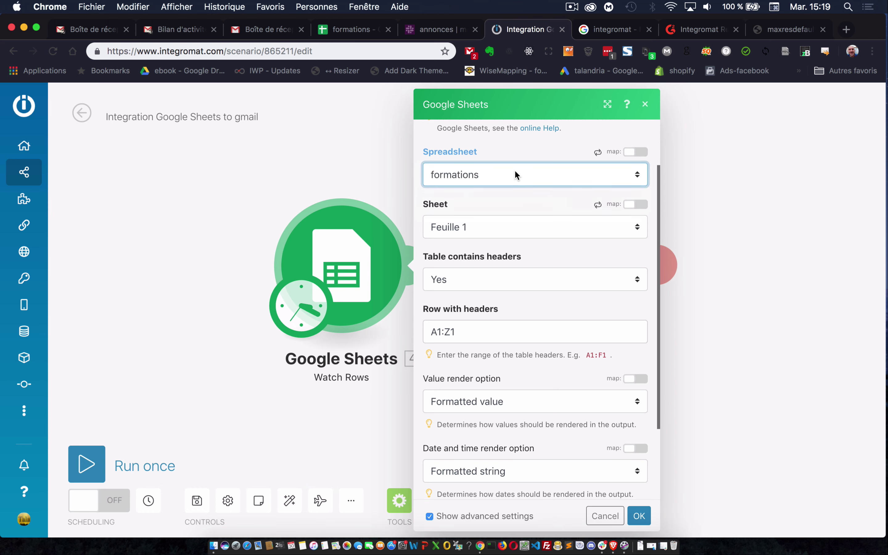
Step: Switch to the formations spreadsheet in Google Sheets and examine its Formations, Ville, Société, Date and Link columns
click(346, 30)
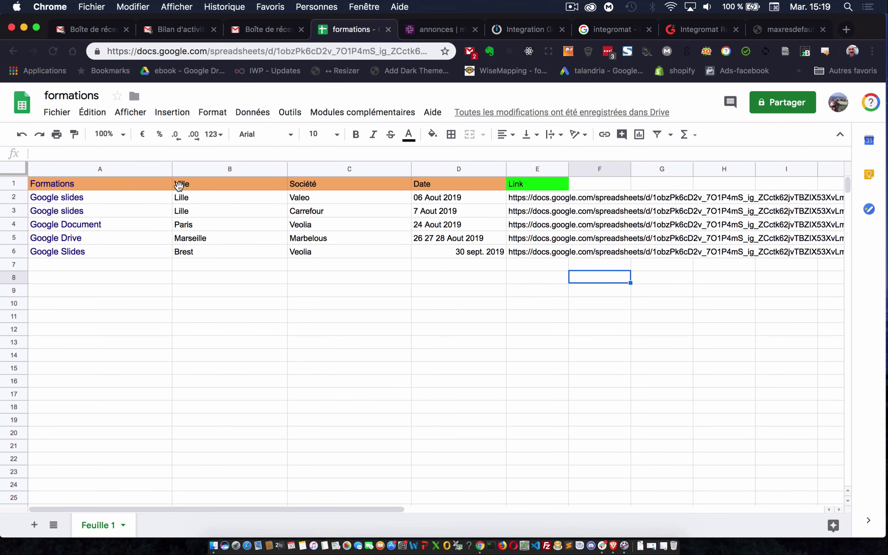
click(93, 223)
click(95, 239)
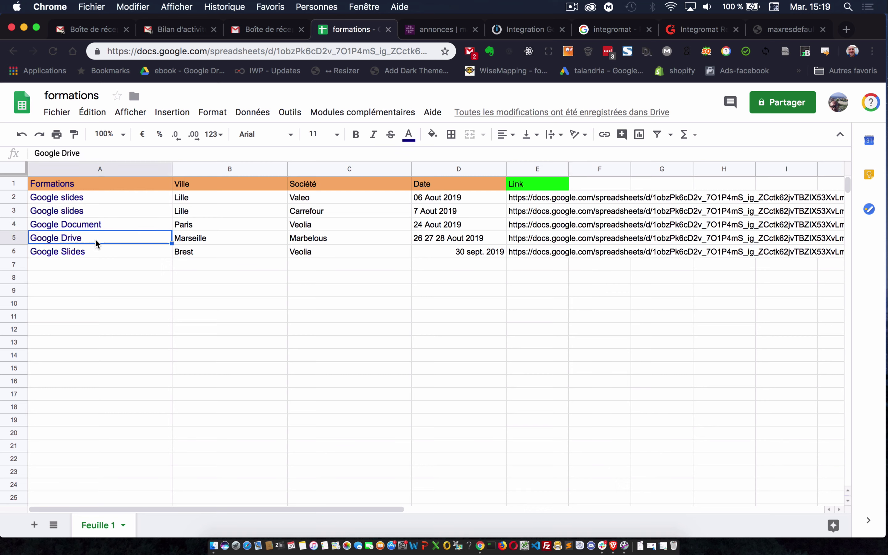
click(104, 254)
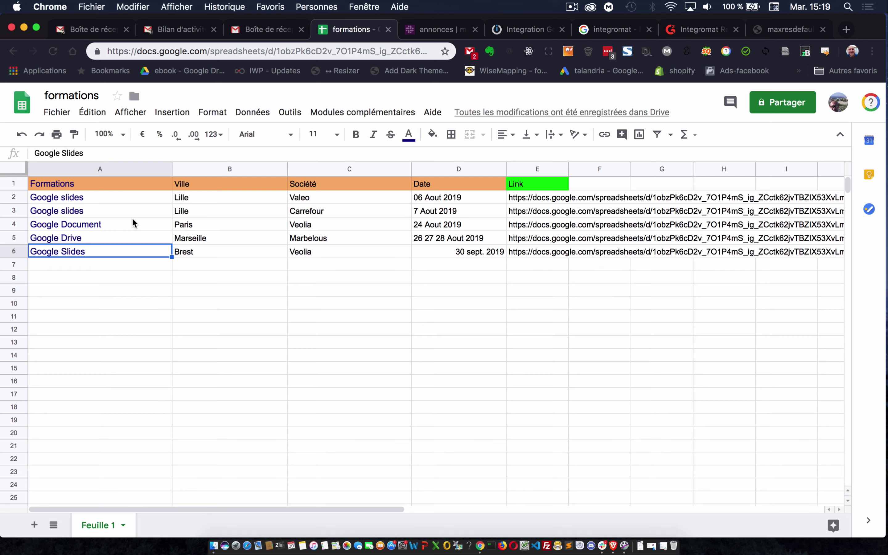
click(234, 214)
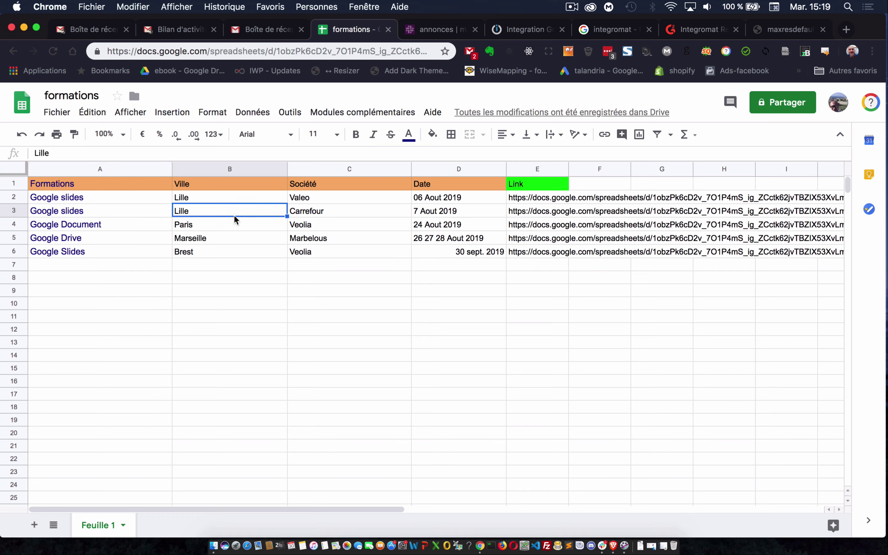
click(328, 248)
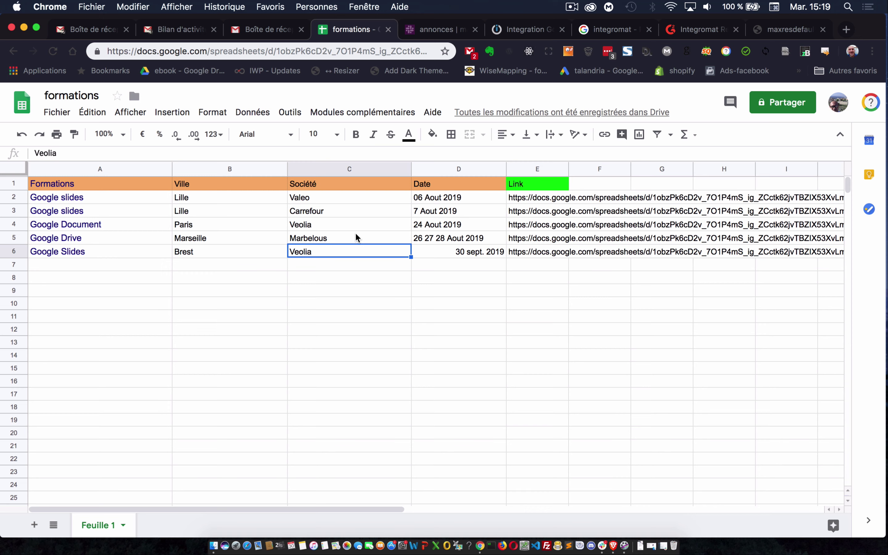
click(436, 212)
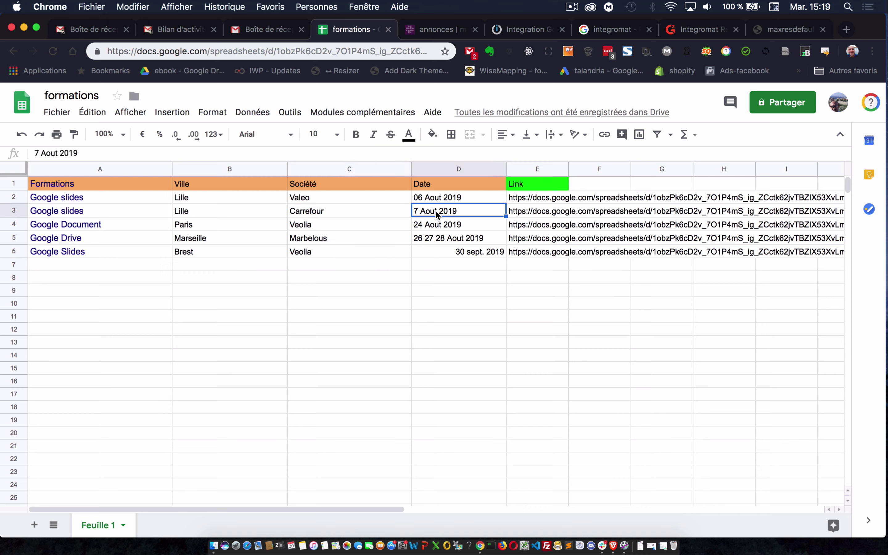
click(552, 215)
click(553, 237)
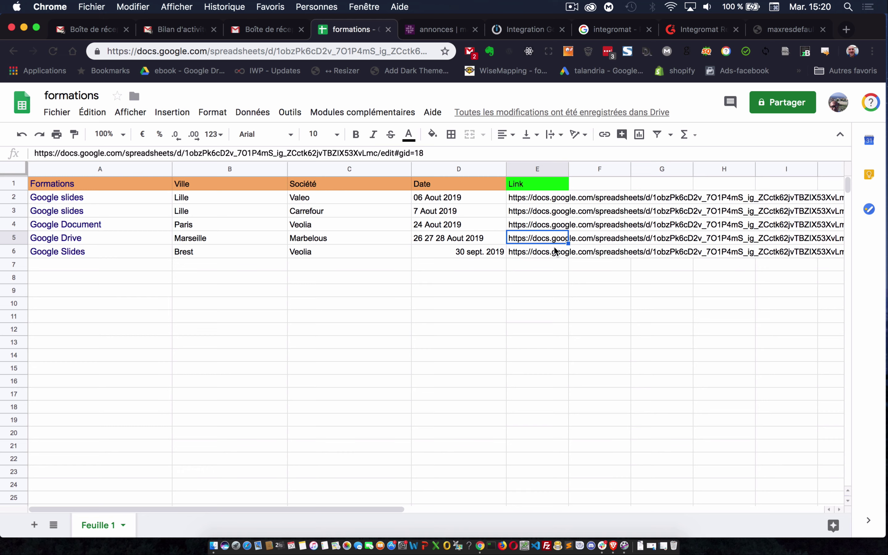
Step: Return to the Integromat scenario and select the formations spreadsheet with its sheet Feuille 1 in the Google Sheets module
click(517, 35)
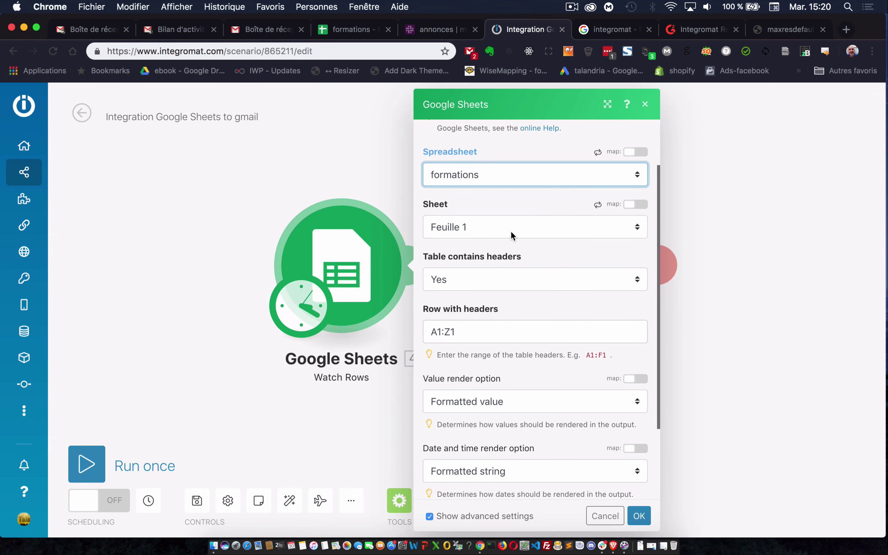
click(519, 171)
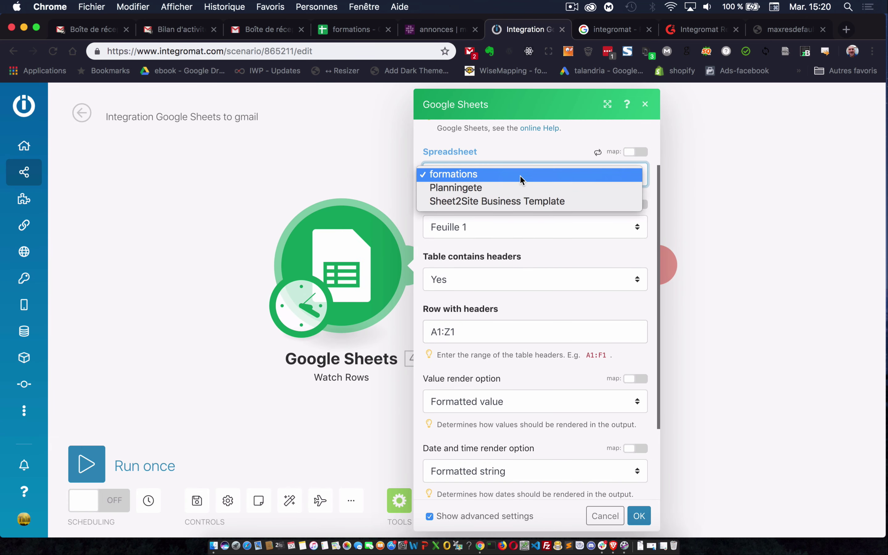
click(520, 176)
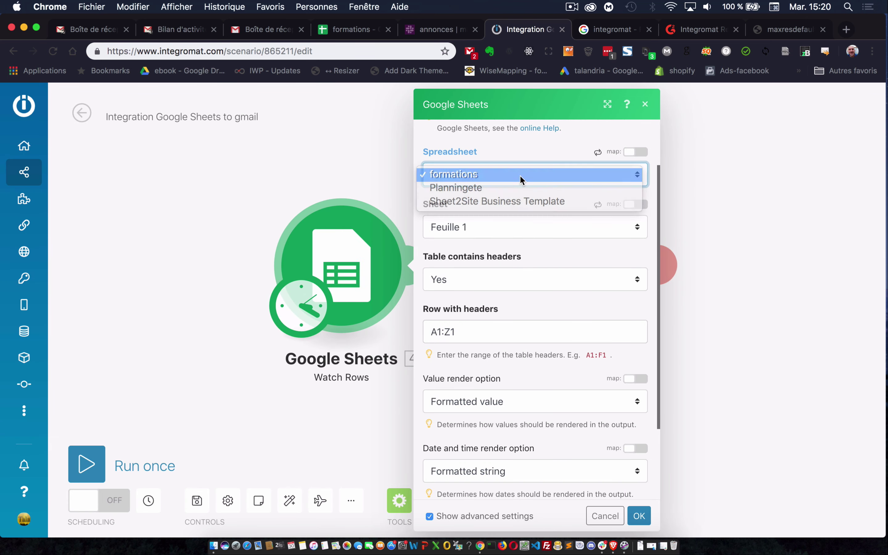
click(509, 225)
click(509, 225)
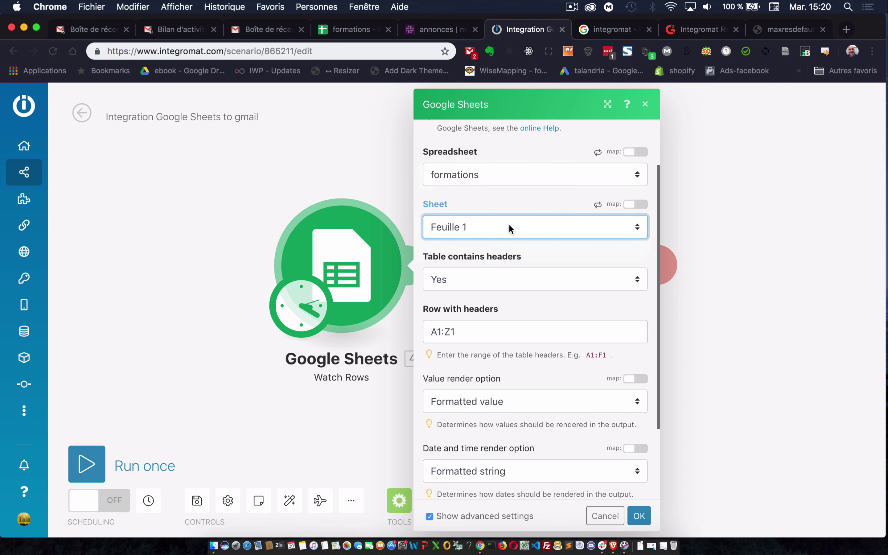
Step: Keep the table headers option on Yes and the header row range at A1:Z1
scroll(508, 224, down, 1)
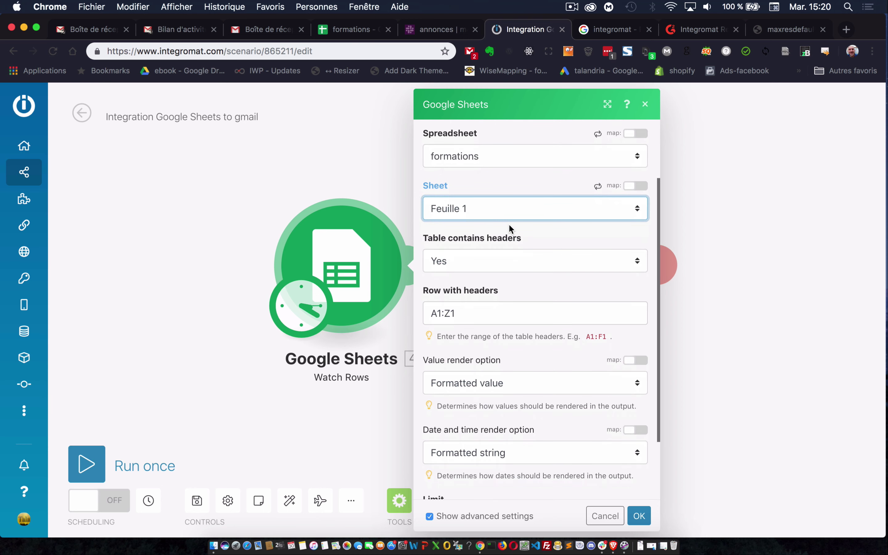
scroll(509, 228, down, 2)
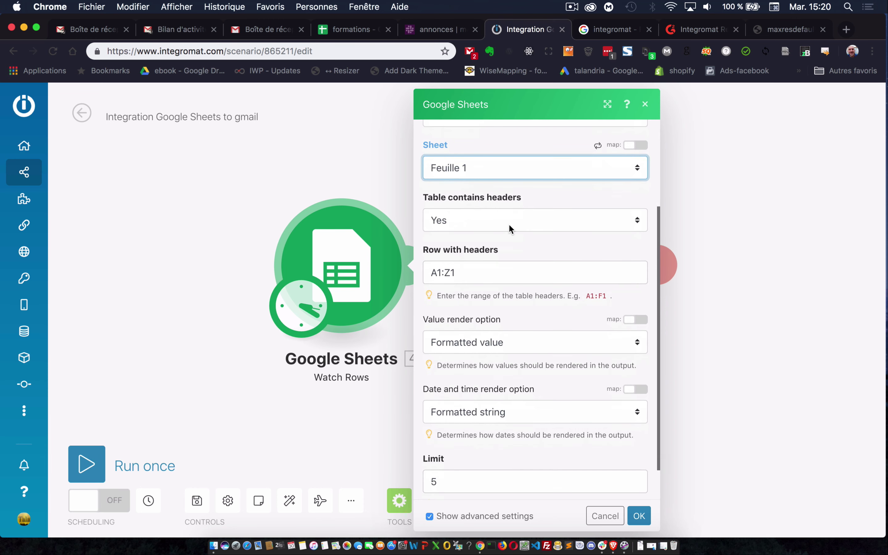
click(509, 223)
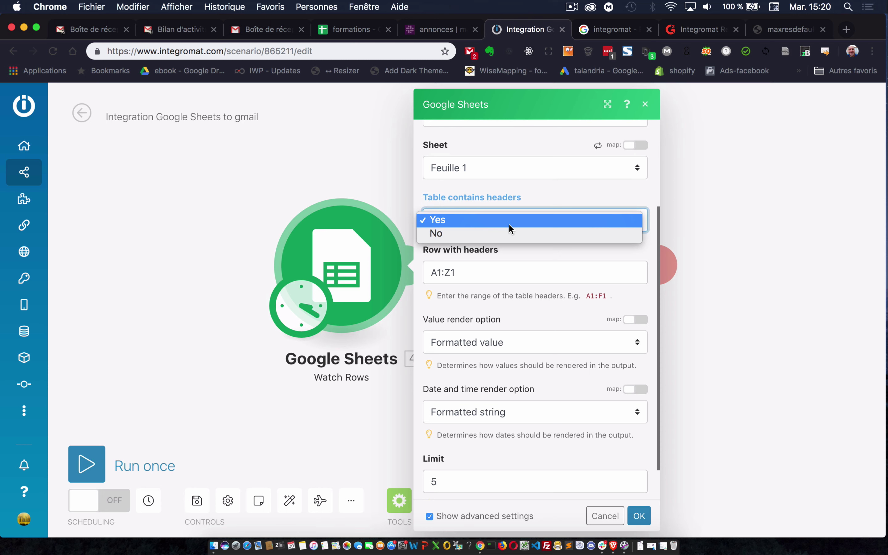
click(552, 191)
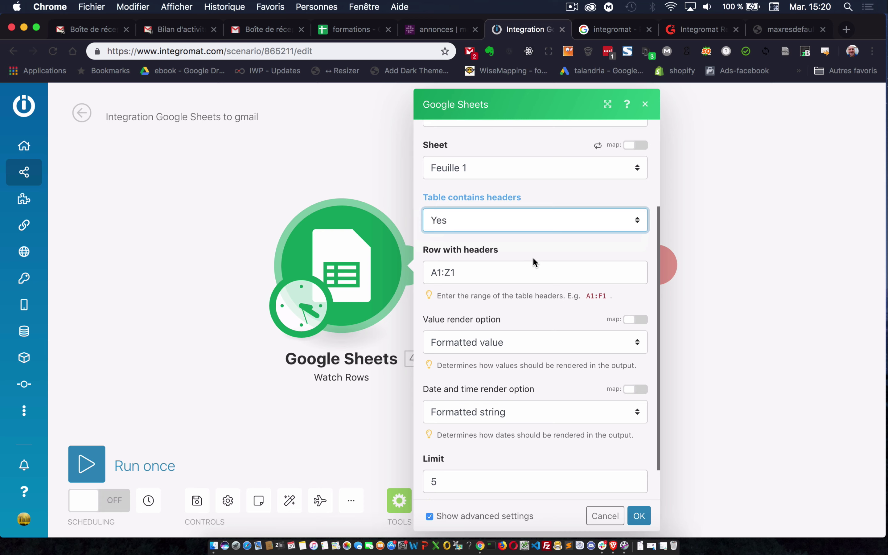
scroll(534, 260, down, 2)
click(505, 234)
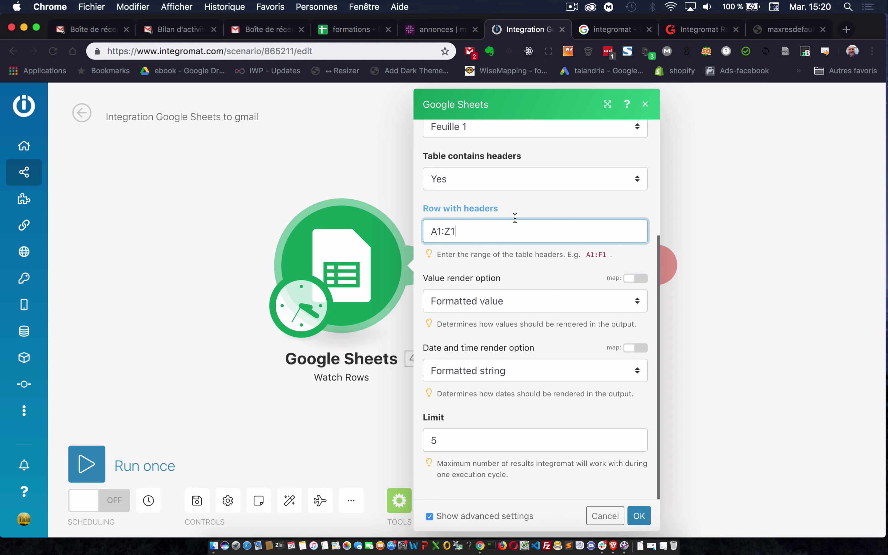
click(515, 207)
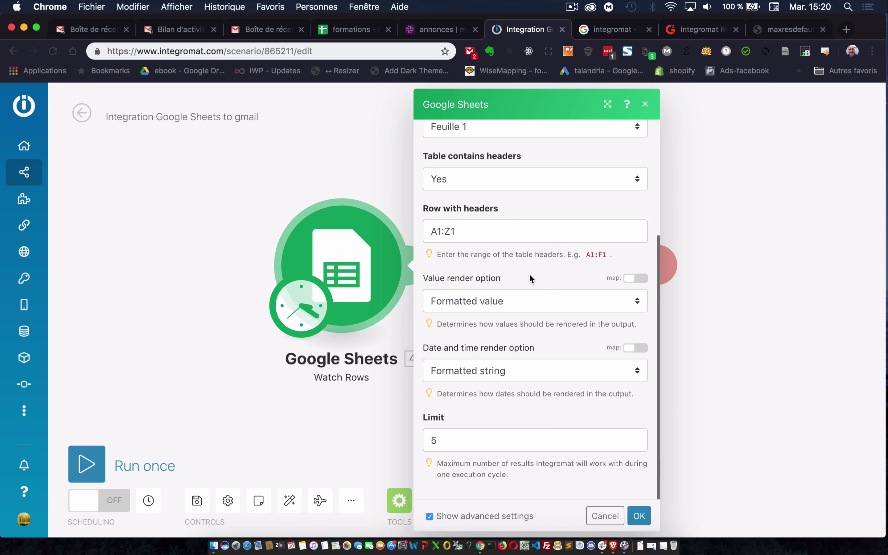
Step: Choose Formatted value as the value render option, keep the limit at 5, and confirm the module settings
click(534, 302)
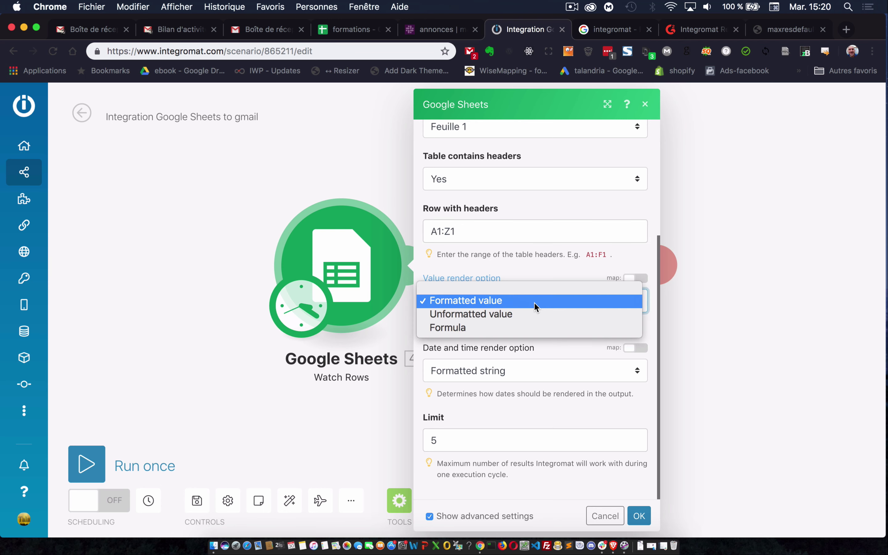
click(536, 302)
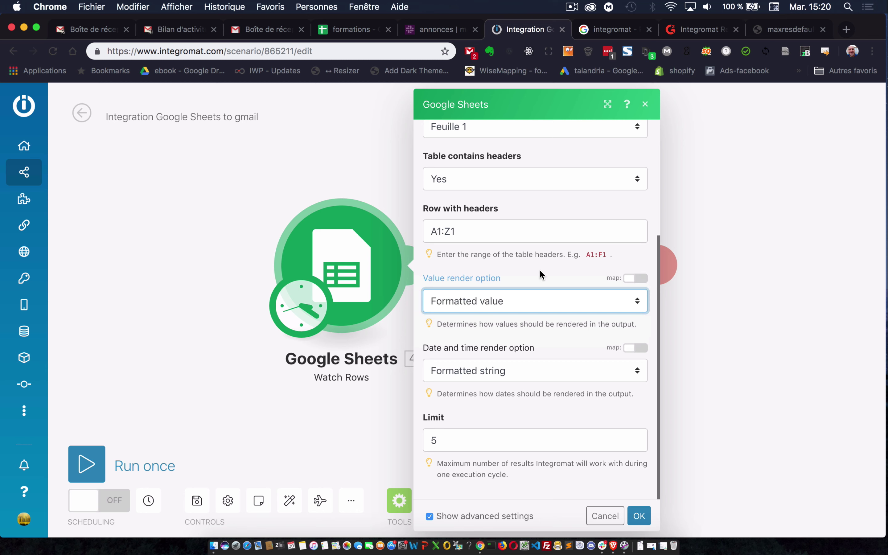
click(538, 304)
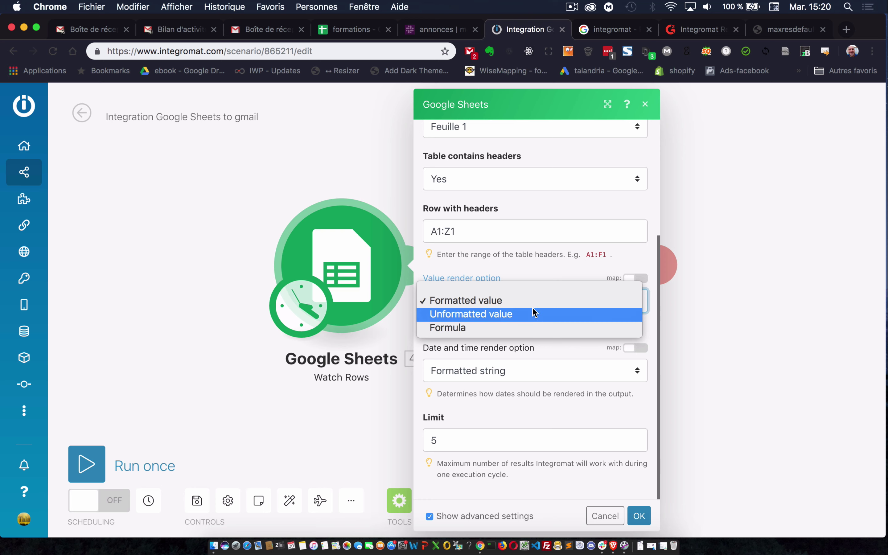
click(545, 268)
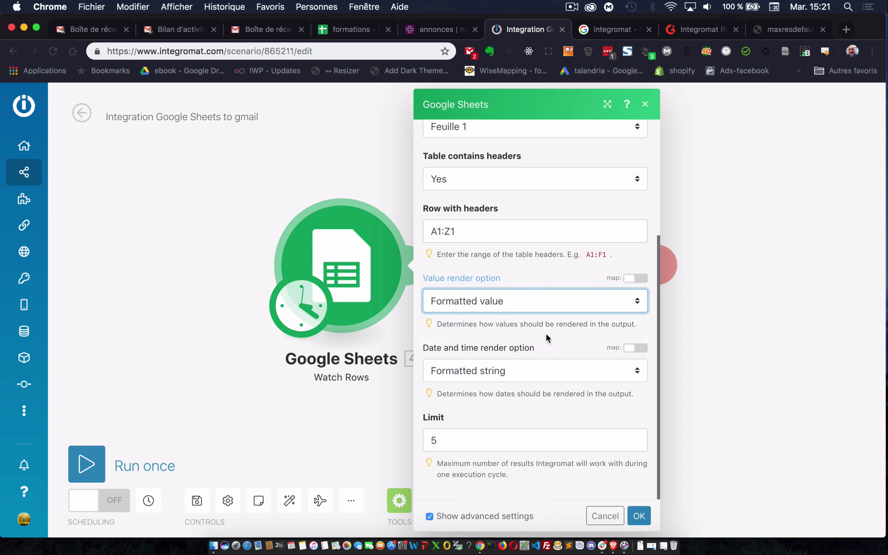
click(502, 441)
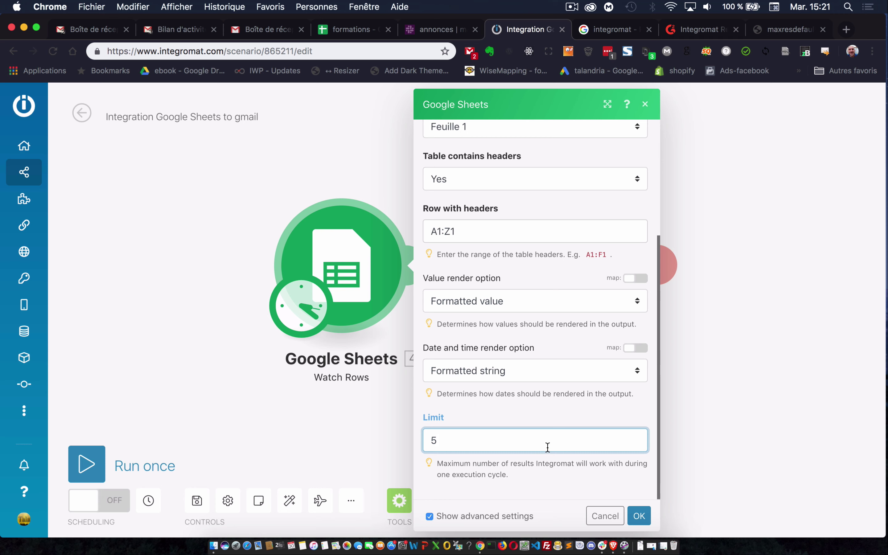
click(637, 518)
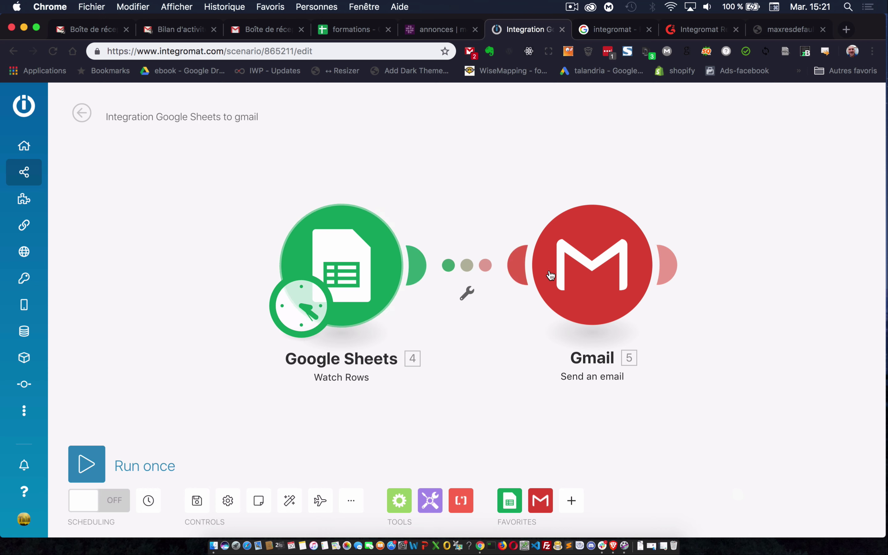
Step: Review the Gmail module's recipient, subject, content and attachment fields, comparing the mapped content fields with the formations spreadsheet's columns
click(587, 264)
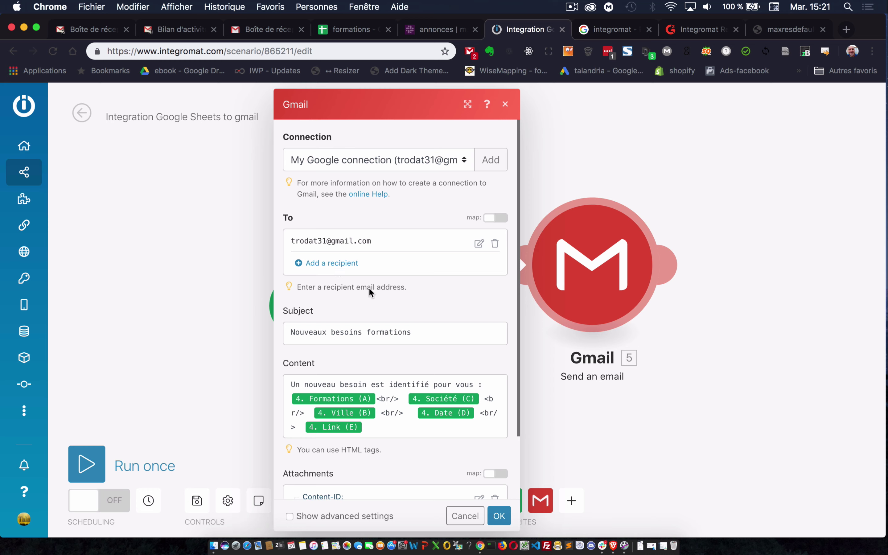
scroll(407, 330, down, 3)
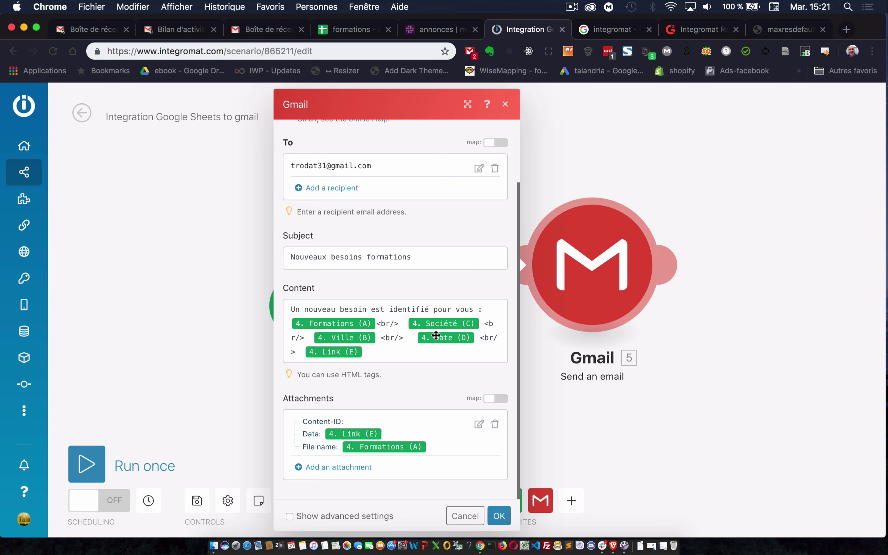
click(349, 34)
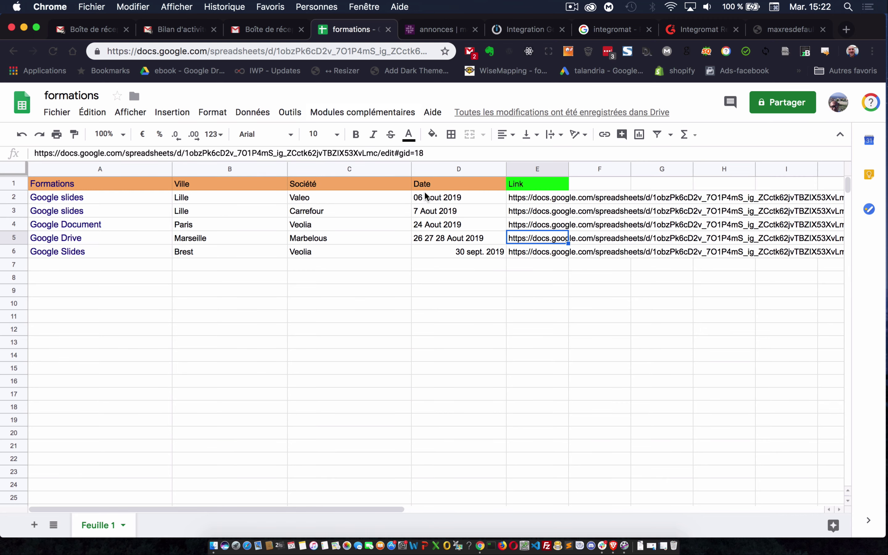
click(507, 28)
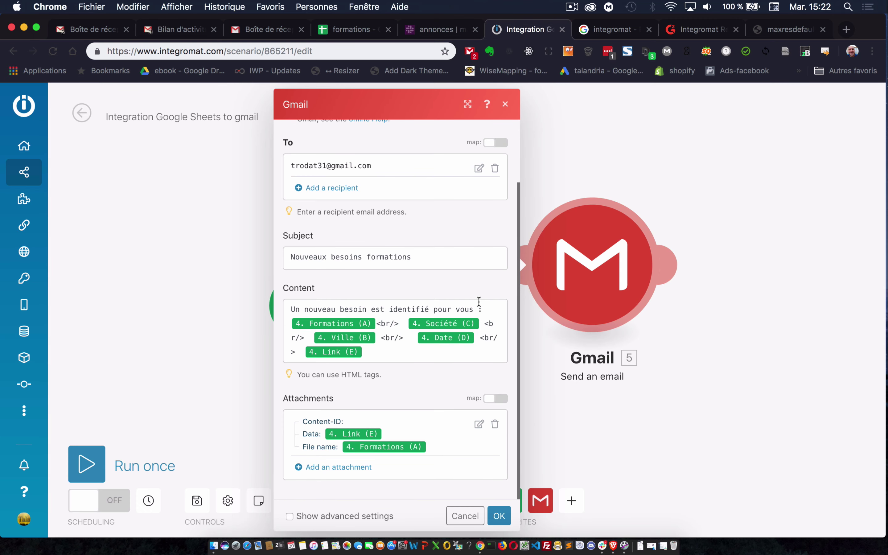
click(491, 309)
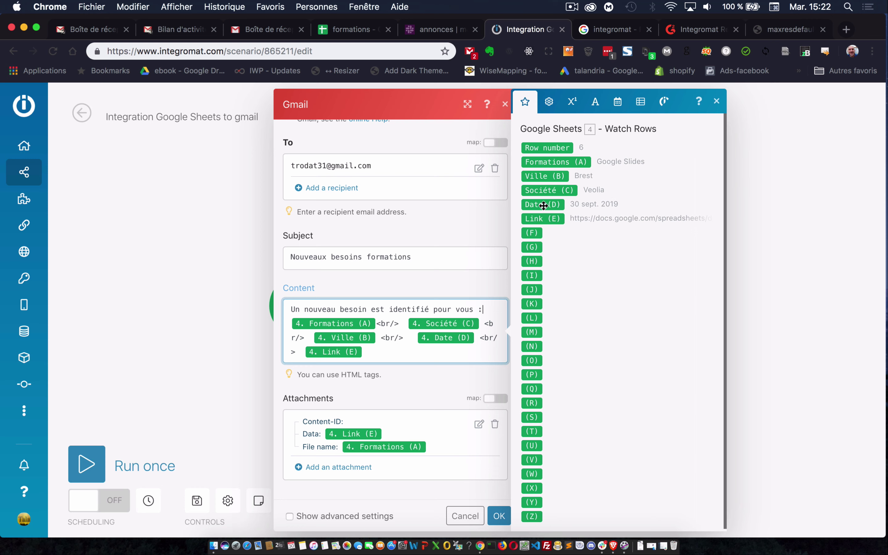
drag(544, 205, 445, 359)
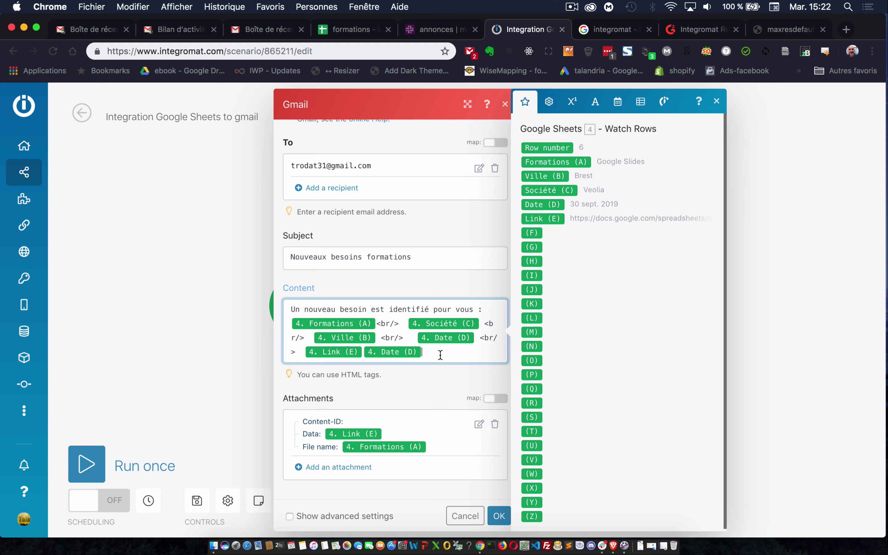
key(BackSpace)
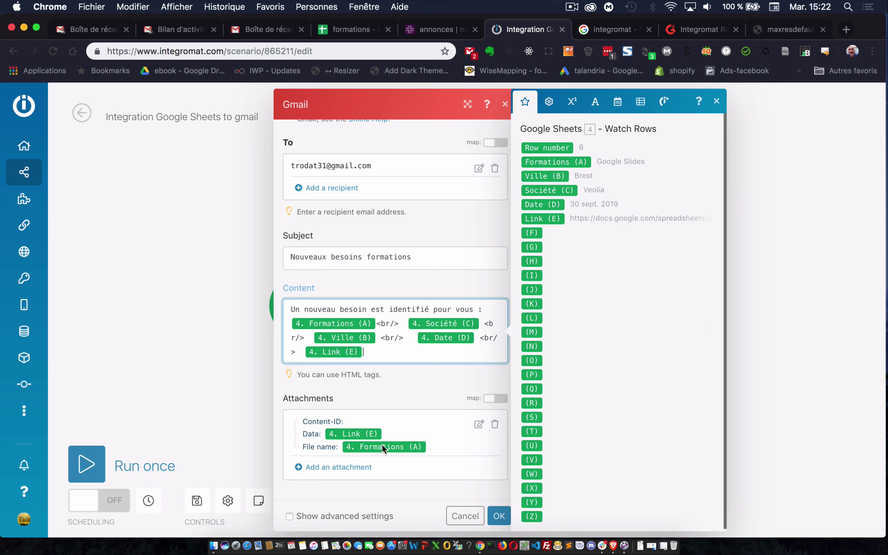
Step: Close the field mapping list and confirm the Gmail module's settings
click(717, 102)
click(500, 516)
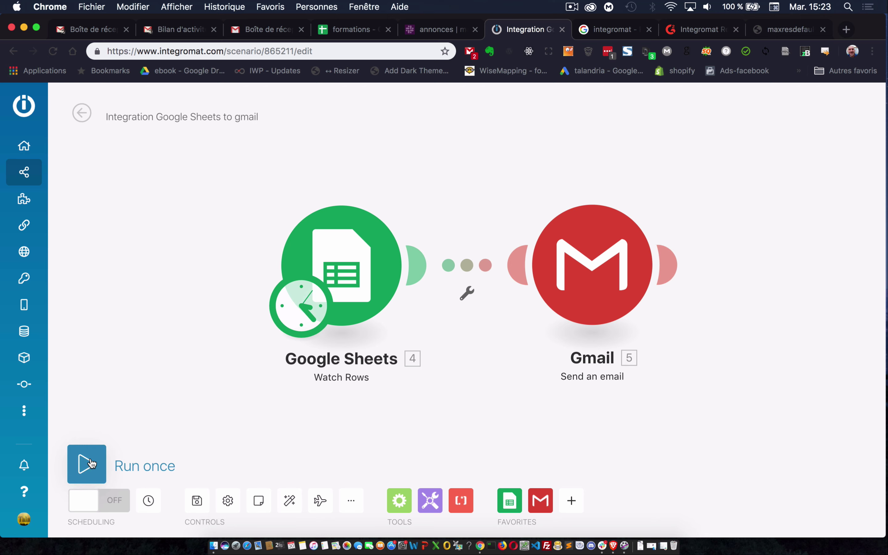
Step: Switch to the formations spreadsheet and enter Google Docs under Formations and Lille under Ville in row 7
click(349, 34)
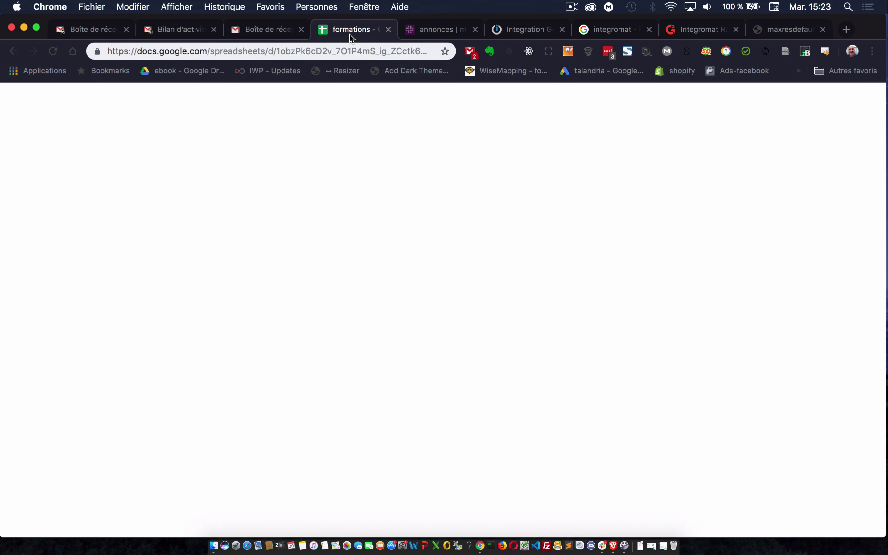
click(99, 269)
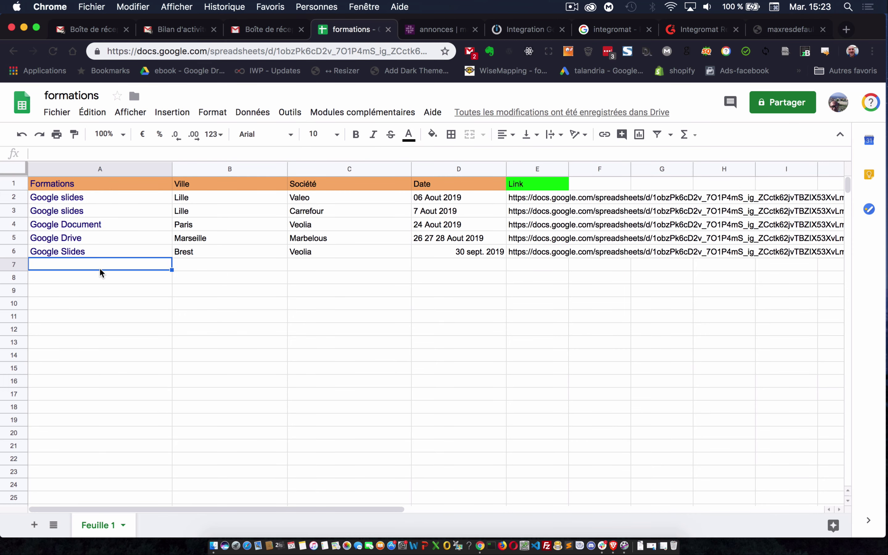
text(Googles)
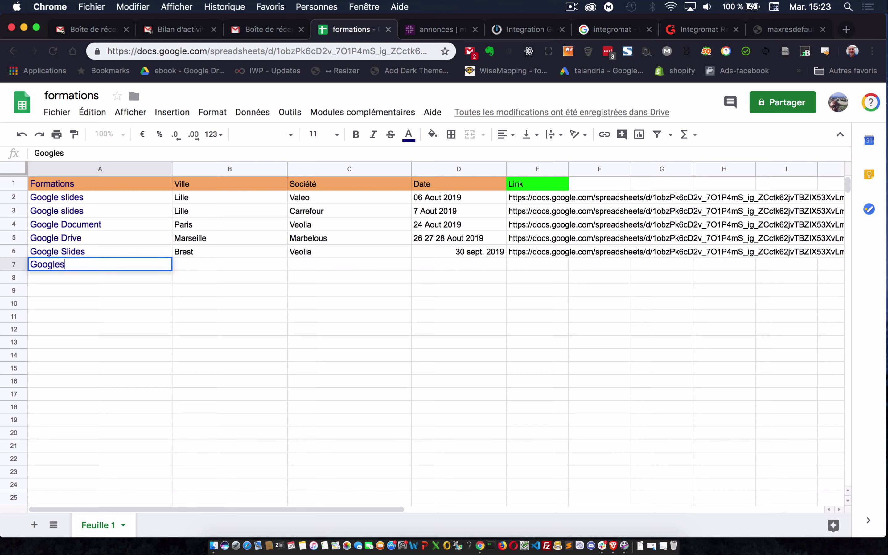
key(BackSpace)
text(Docs)
click(188, 259)
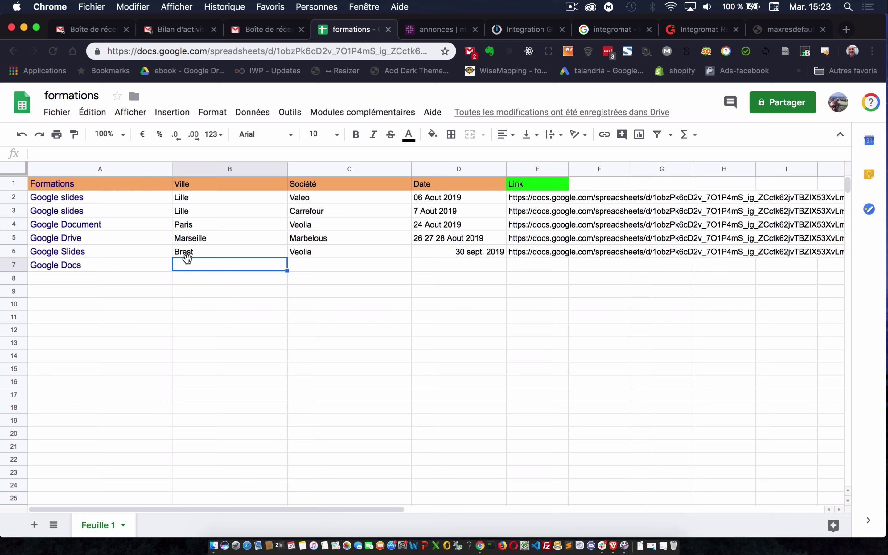
text(Lille)
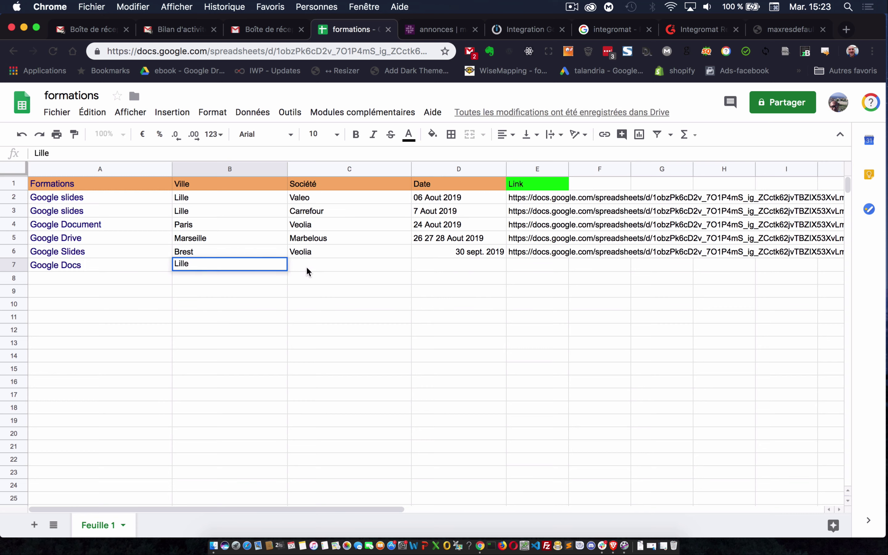
Step: Enter Talandria under Société and 25 septembre 2019 under Date in row 7
click(310, 267)
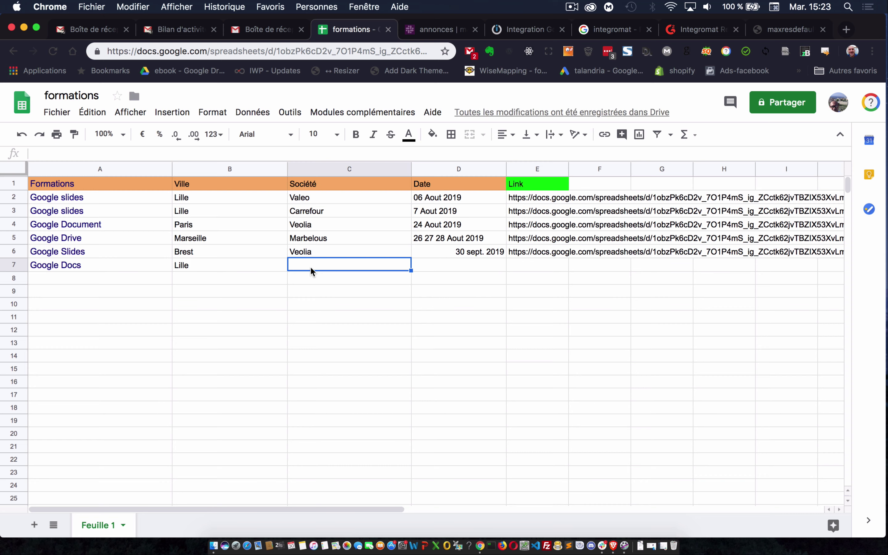
text(Talandria)
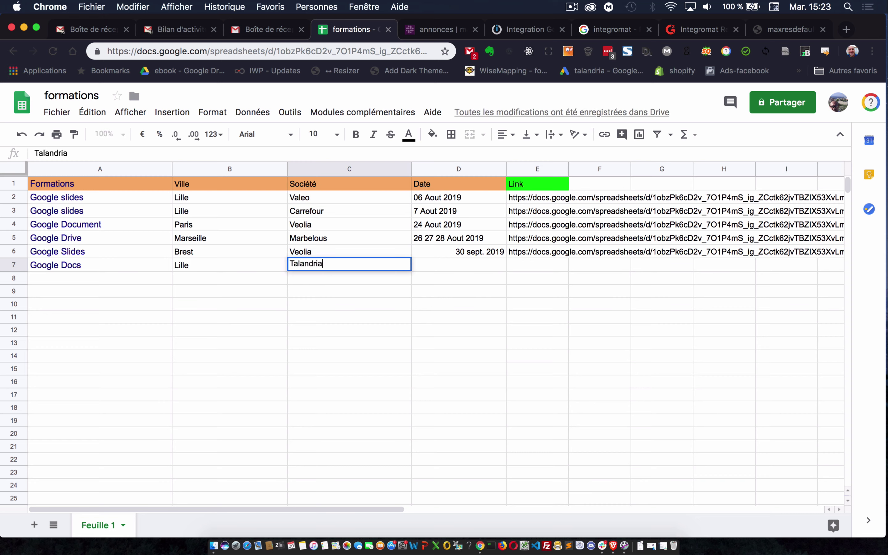
click(425, 263)
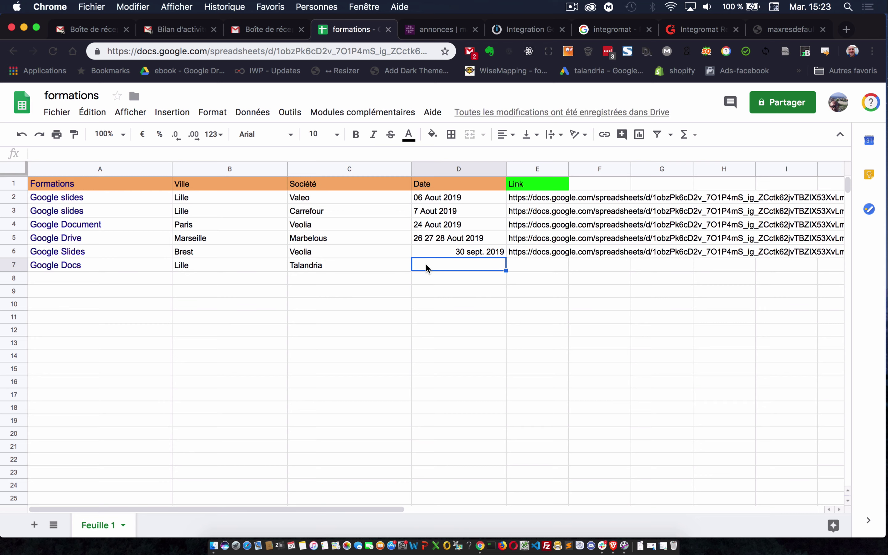
text(25 )
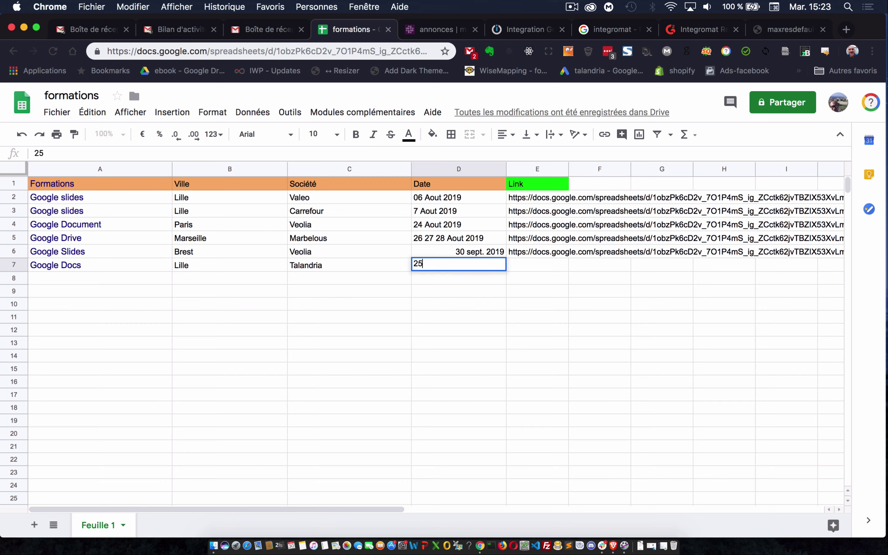
text(septembre 2019)
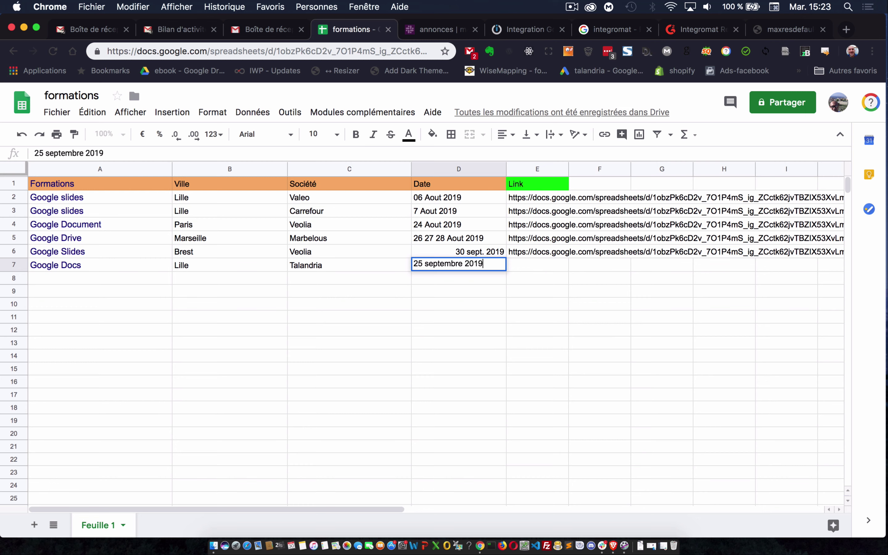
Step: Fill the Link column down from row 6 into row 7
click(529, 266)
click(552, 253)
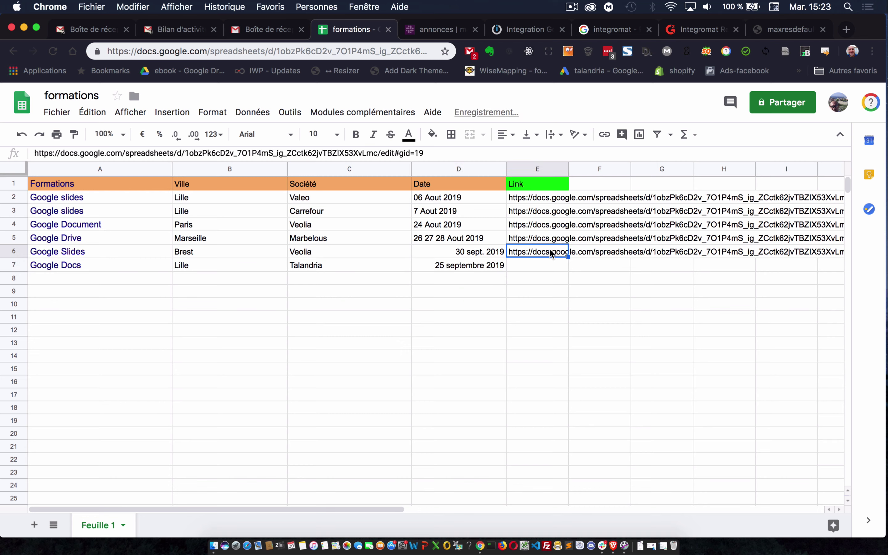
drag(568, 258, 567, 264)
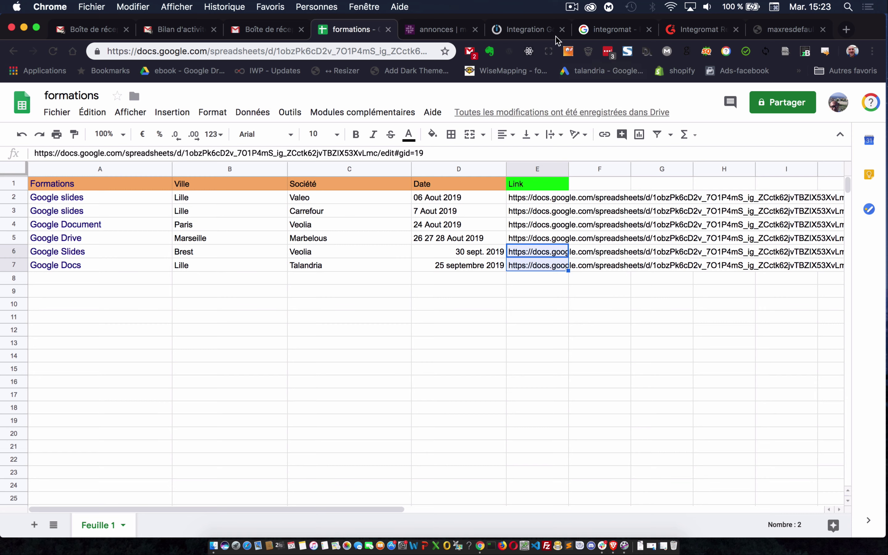
Step: Return to the Integromat scenario and run it once with scheduling left off
click(533, 32)
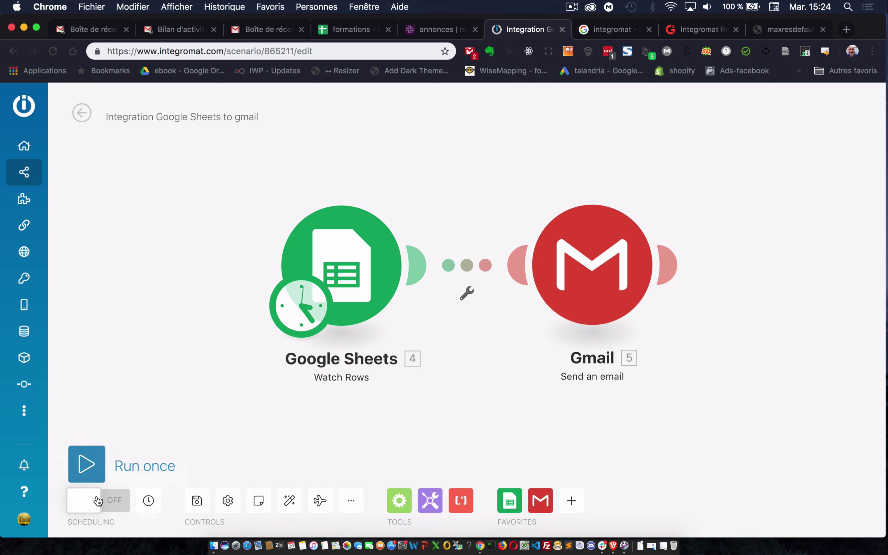
click(110, 503)
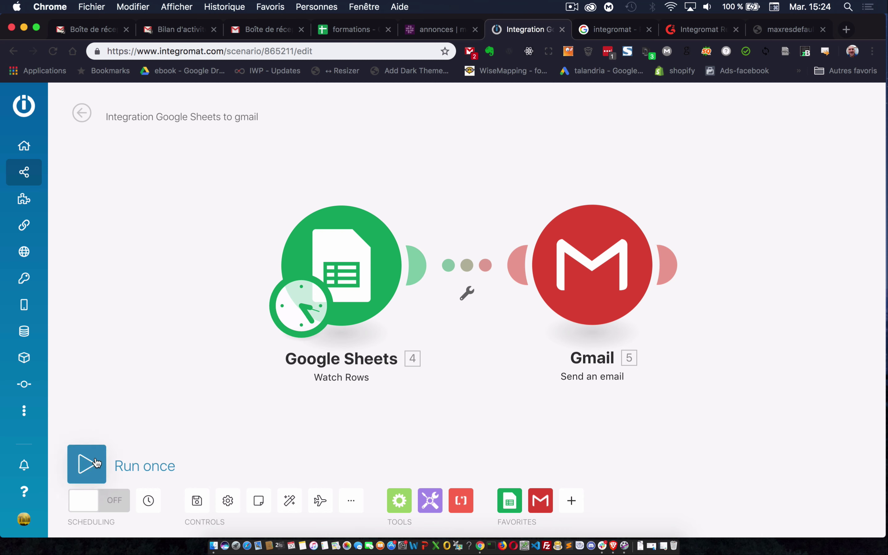
click(87, 464)
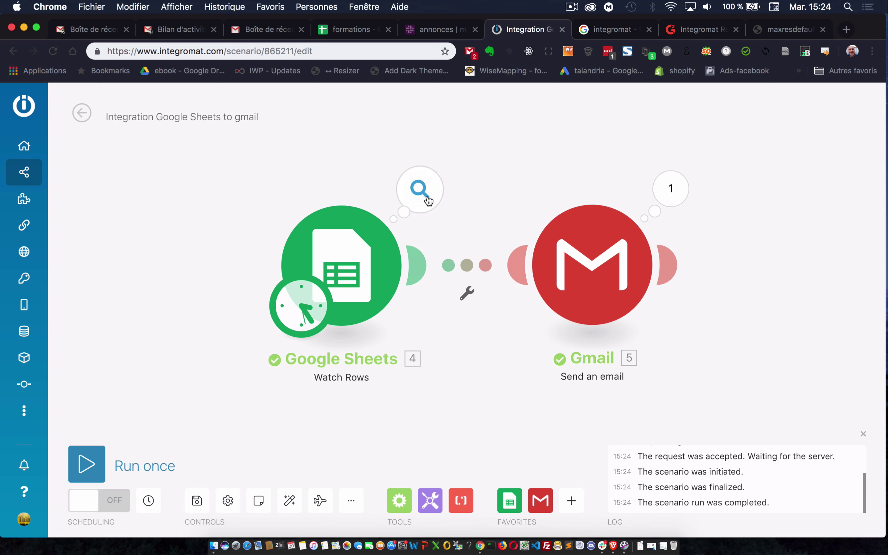
Step: Examine the run's Google Sheets output bundle and the Gmail bundle's email content, closing both result windows
click(429, 195)
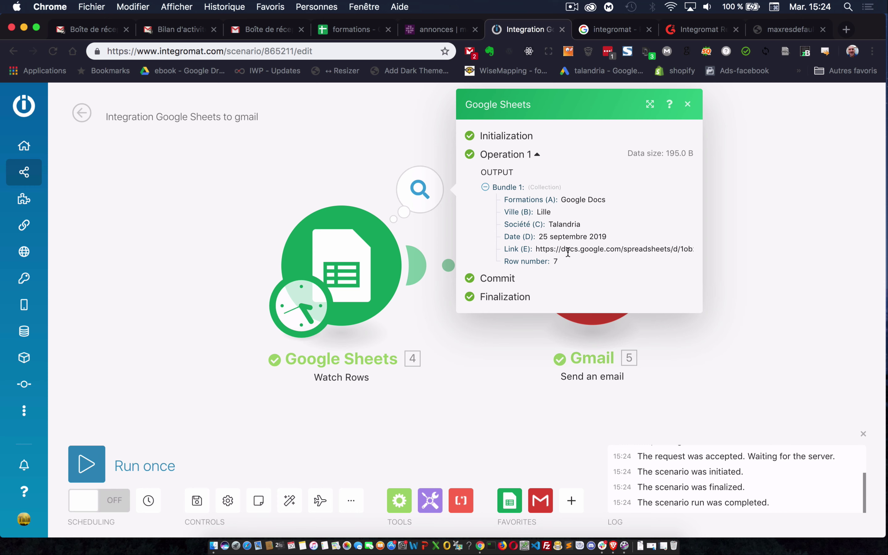
click(689, 104)
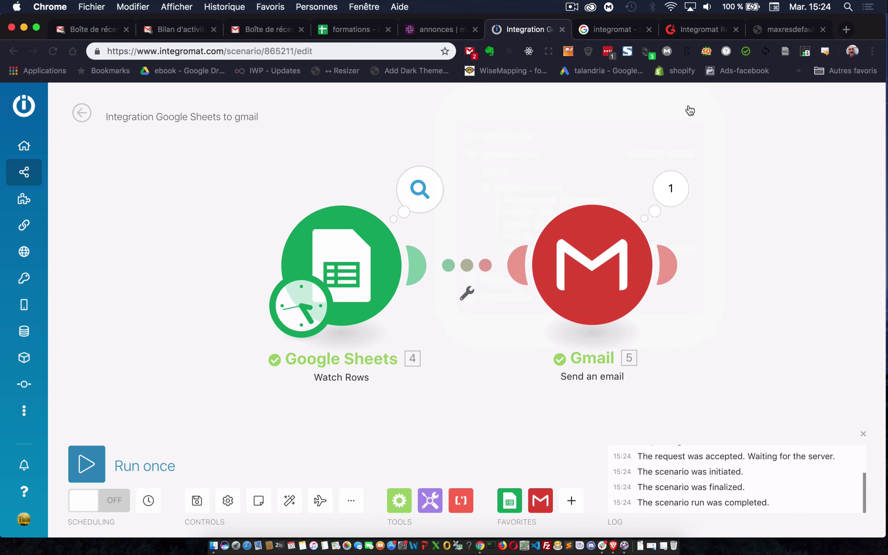
click(670, 188)
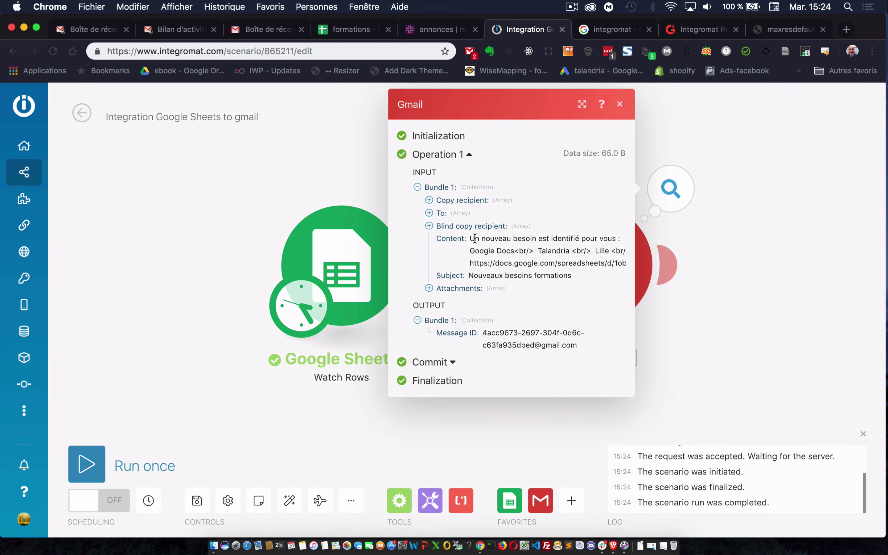
drag(474, 239, 548, 260)
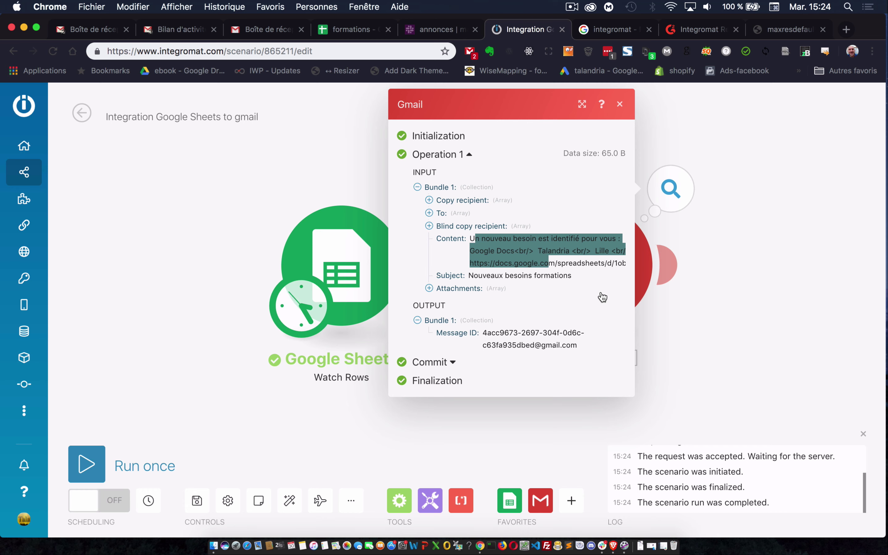
click(620, 105)
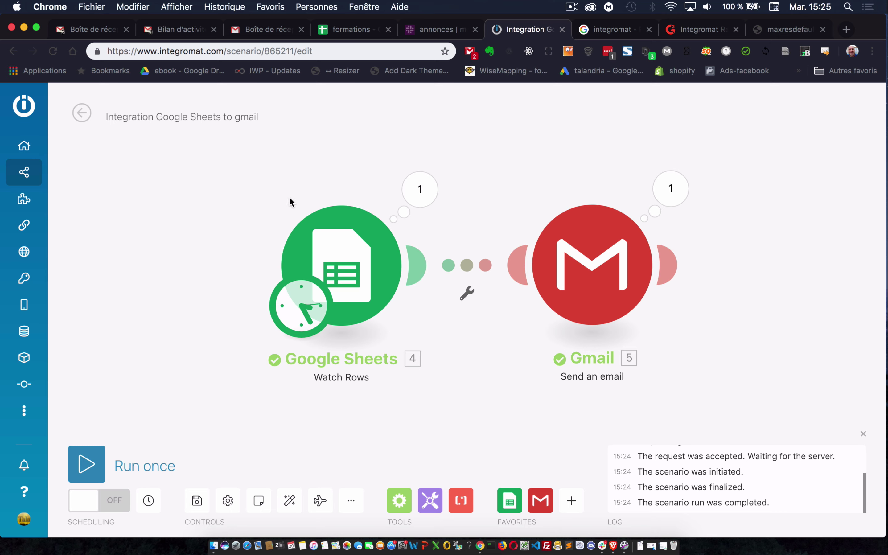
Step: Switch to the Gmail inbox and check the sender of the newest Nouveaux besoins formations email
click(268, 33)
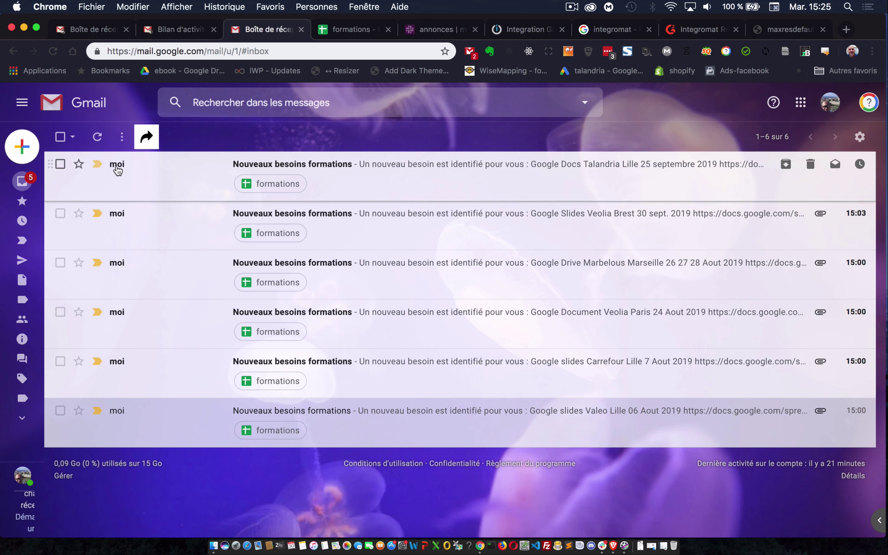
mouse_move(118, 170)
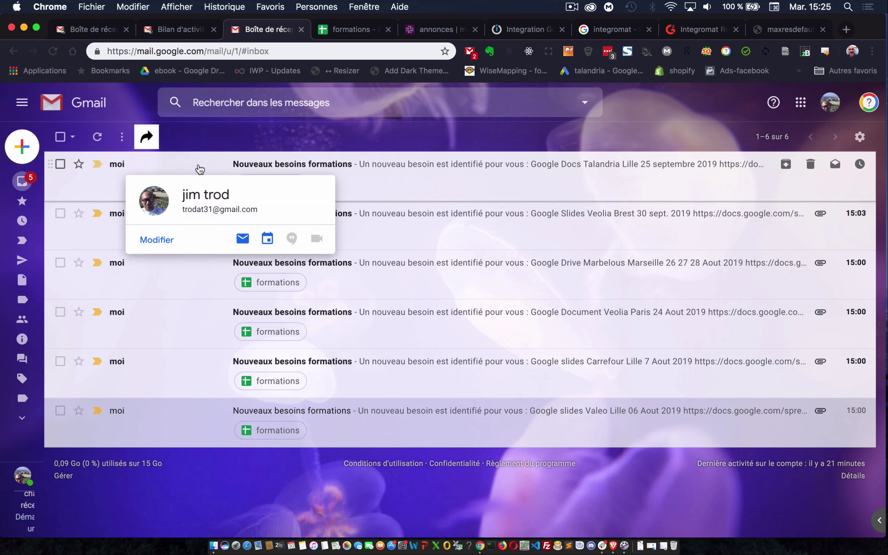